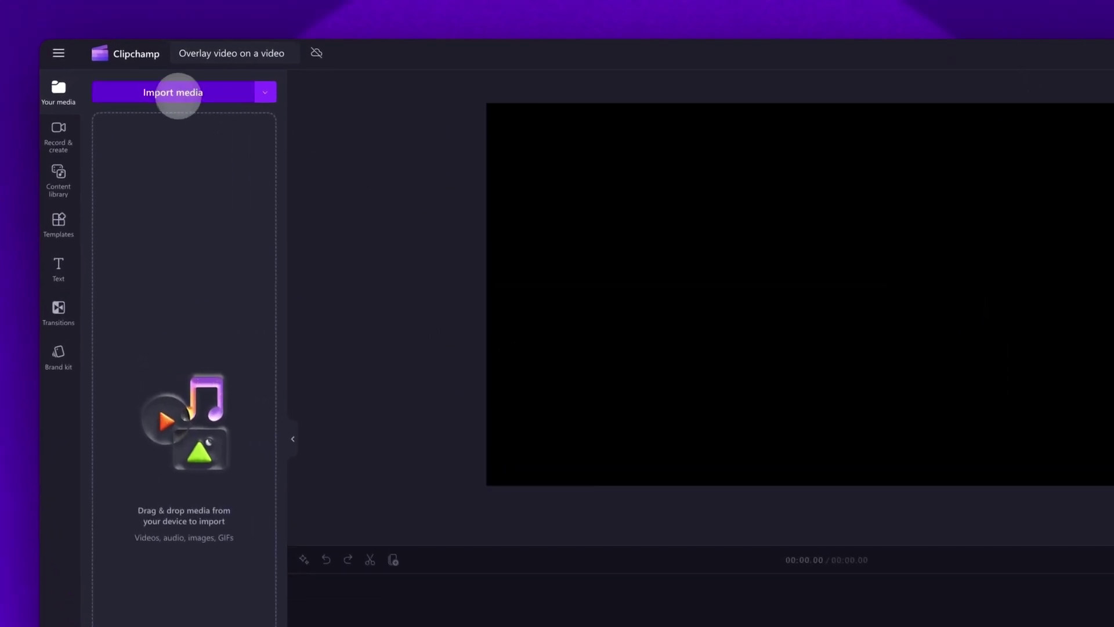
Step: Import My vlog.mp4 and My travel video.mp4 into the project media
left_click(174, 92)
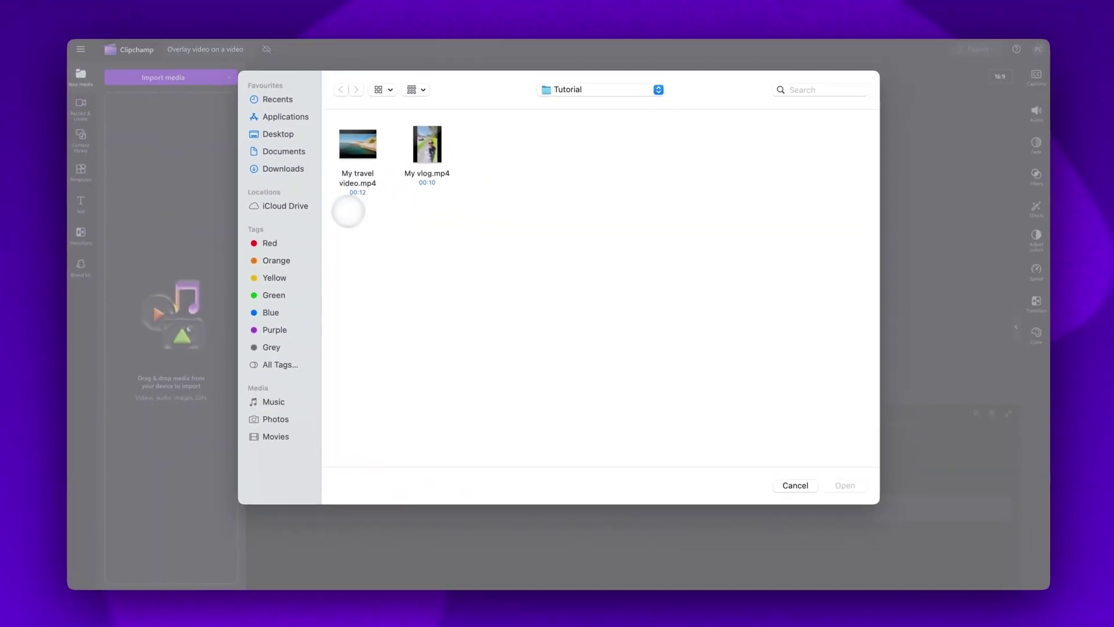
left_click(842, 483)
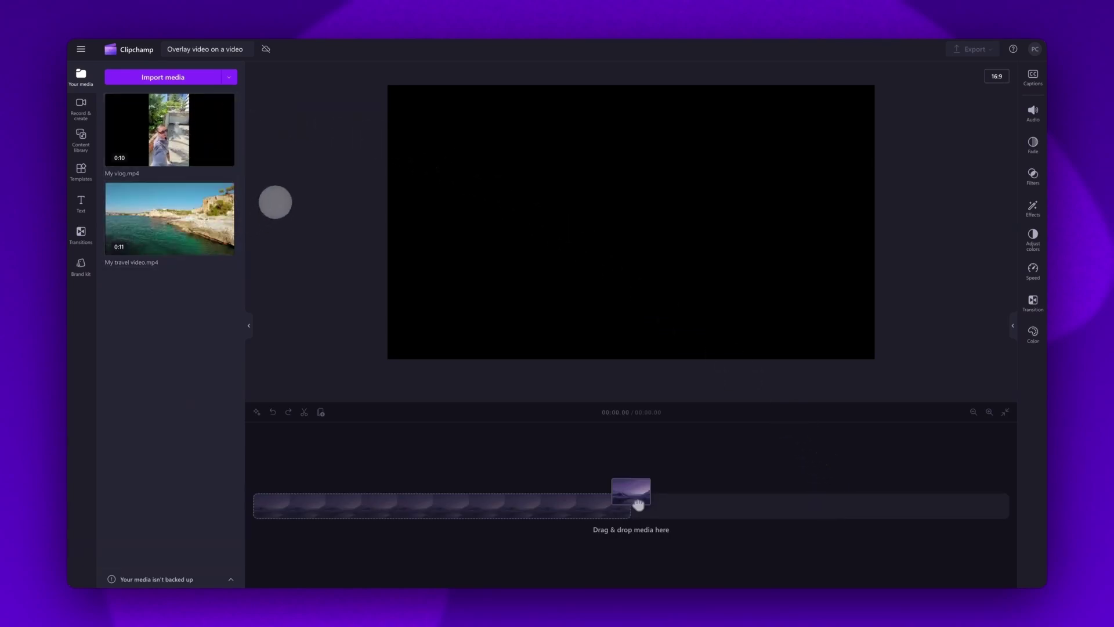
Step: Place My travel video.mp4 on the timeline with My vlog.mp4 on a track above it
left_click_drag(639, 503, 637, 503)
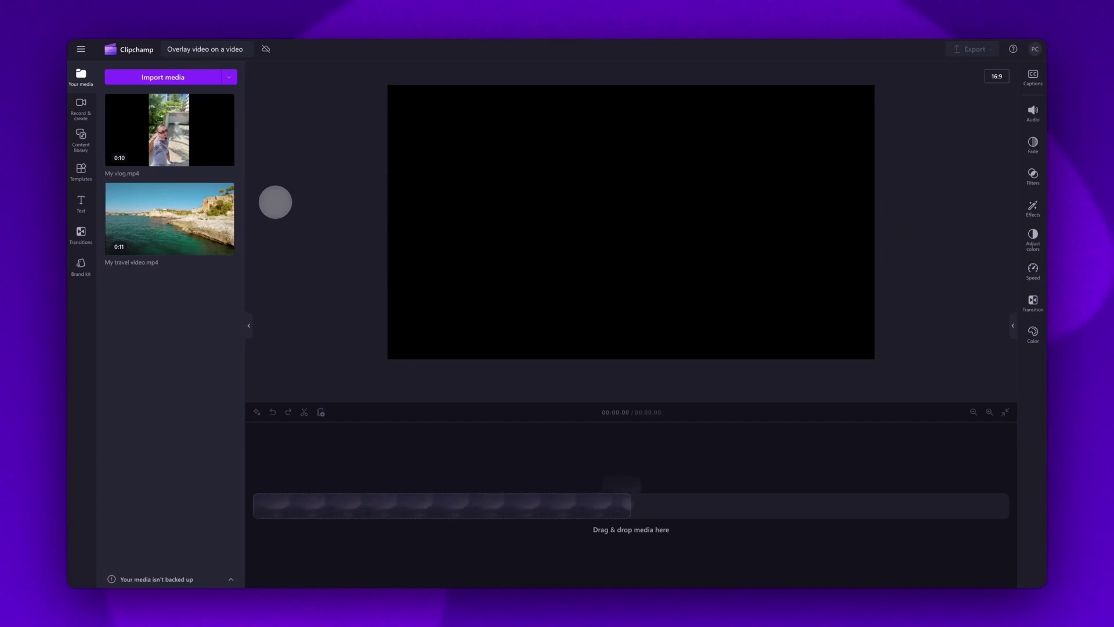
mouse_move(170, 218)
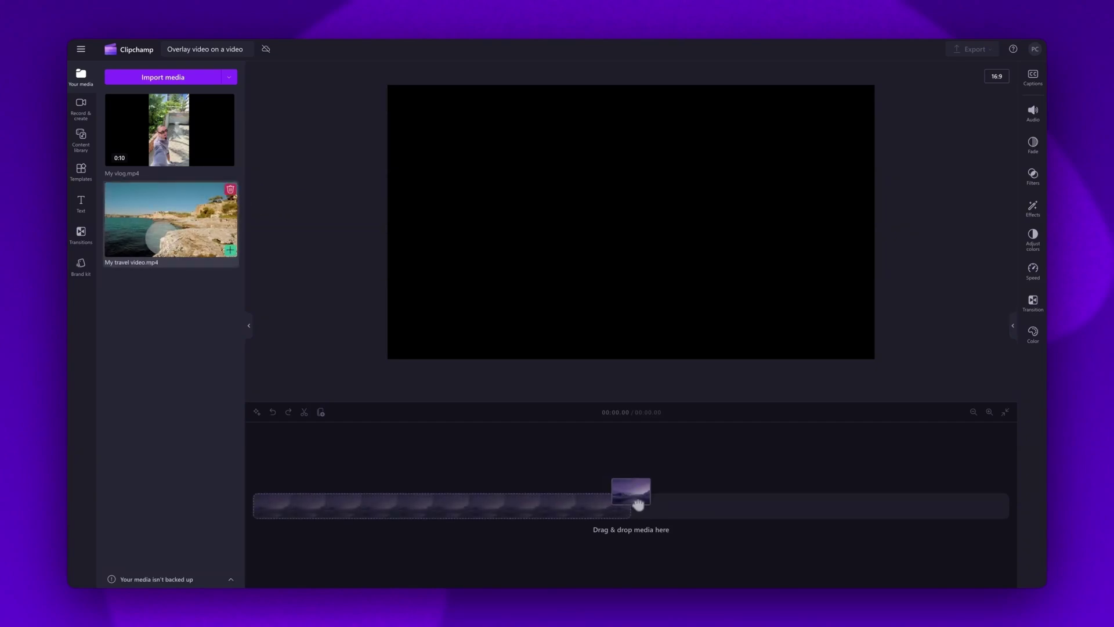
left_click_drag(171, 222, 316, 512)
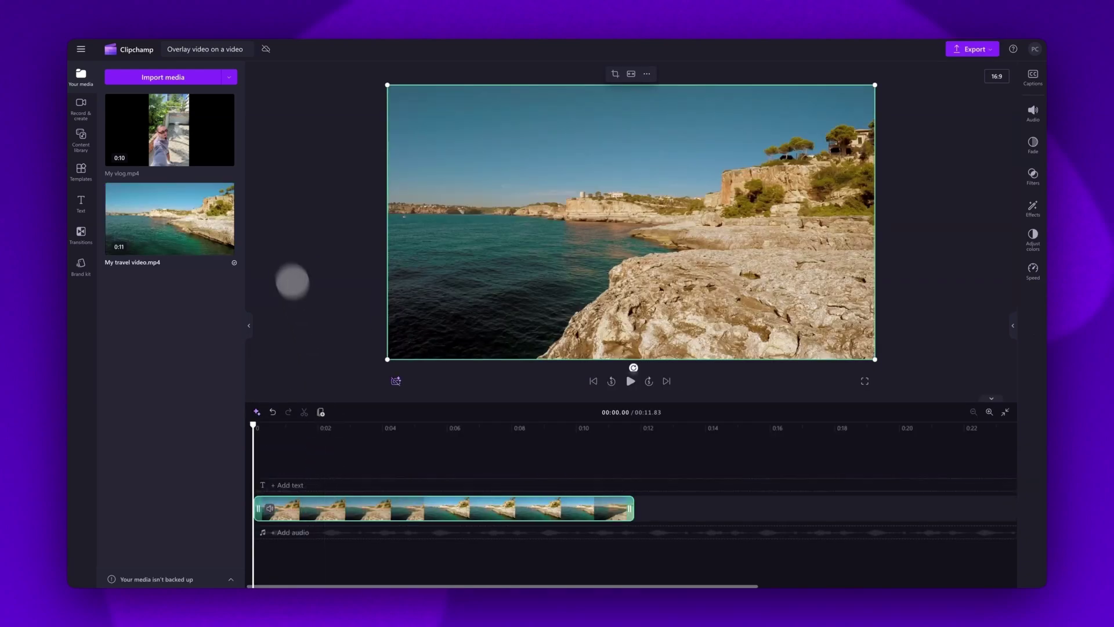
mouse_move(171, 131)
left_mouse_down()
mouse_move(285, 486)
mouse_move(335, 475)
left_mouse_up()
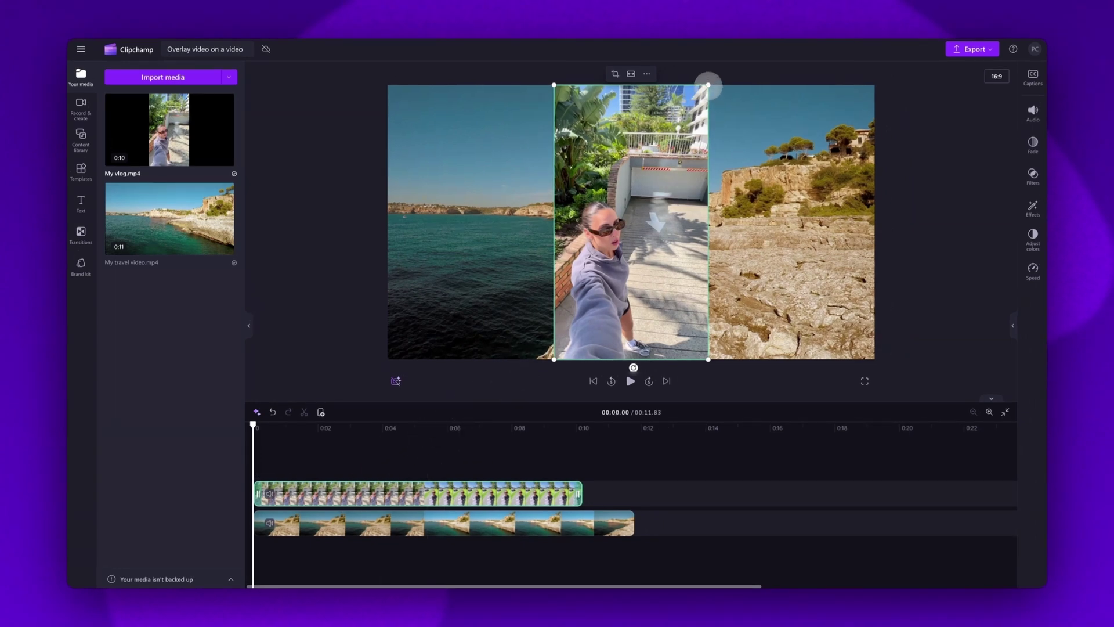
Step: Shrink the vlog overlay in the preview and move it to the left side
mouse_move(709, 86)
left_mouse_down()
mouse_move(597, 281)
mouse_move(694, 112)
left_mouse_up()
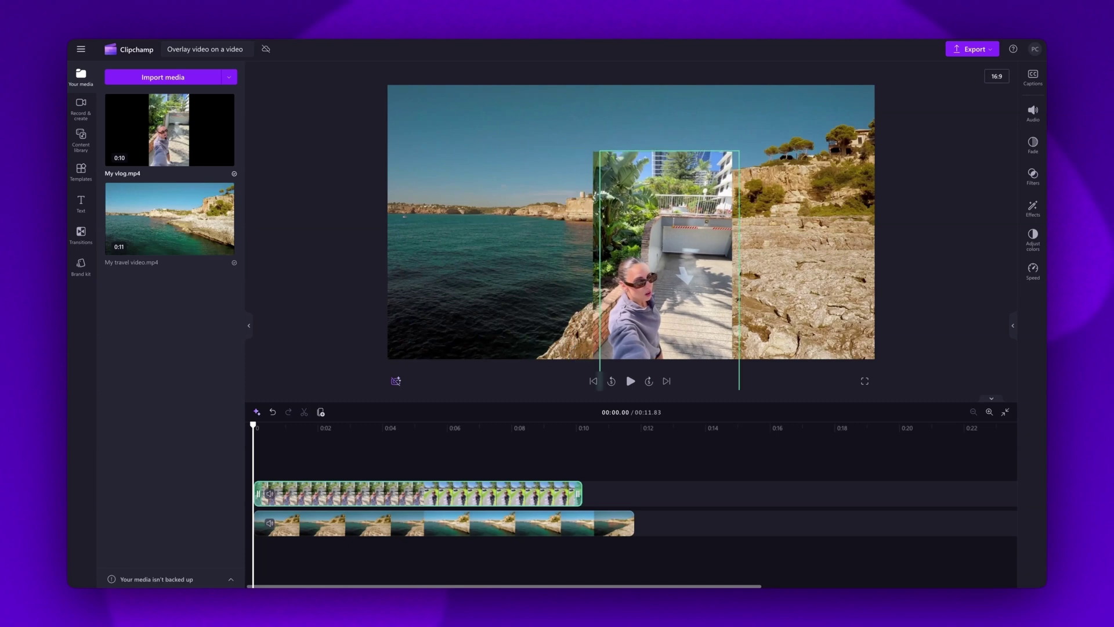
mouse_move(623, 235)
left_mouse_down()
mouse_move(624, 174)
mouse_move(597, 210)
left_mouse_up()
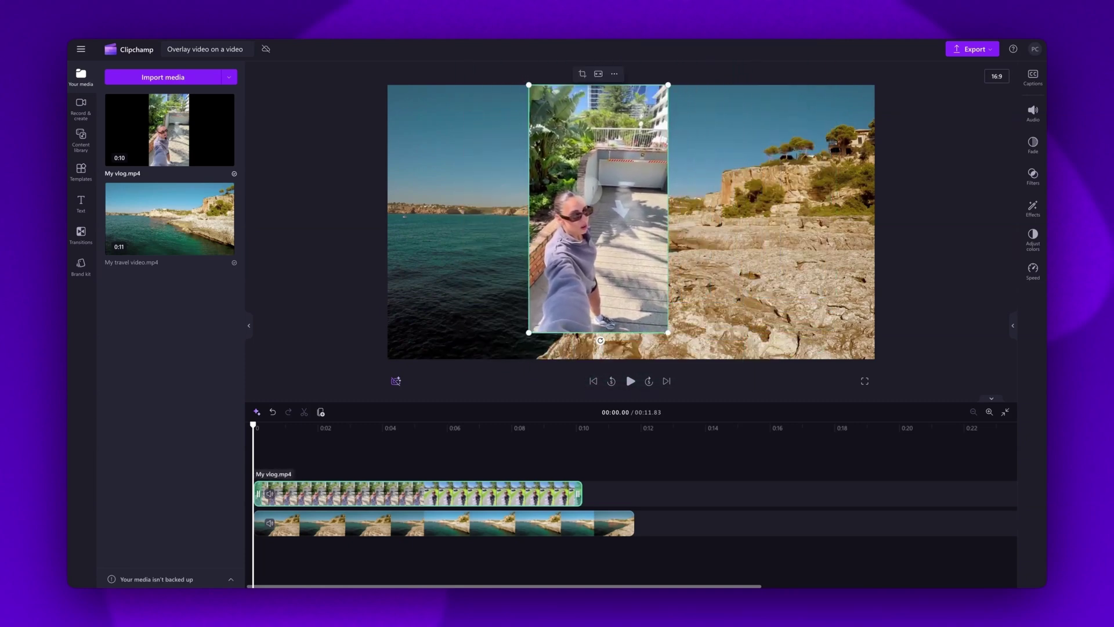
left_click_drag(599, 340, 604, 272)
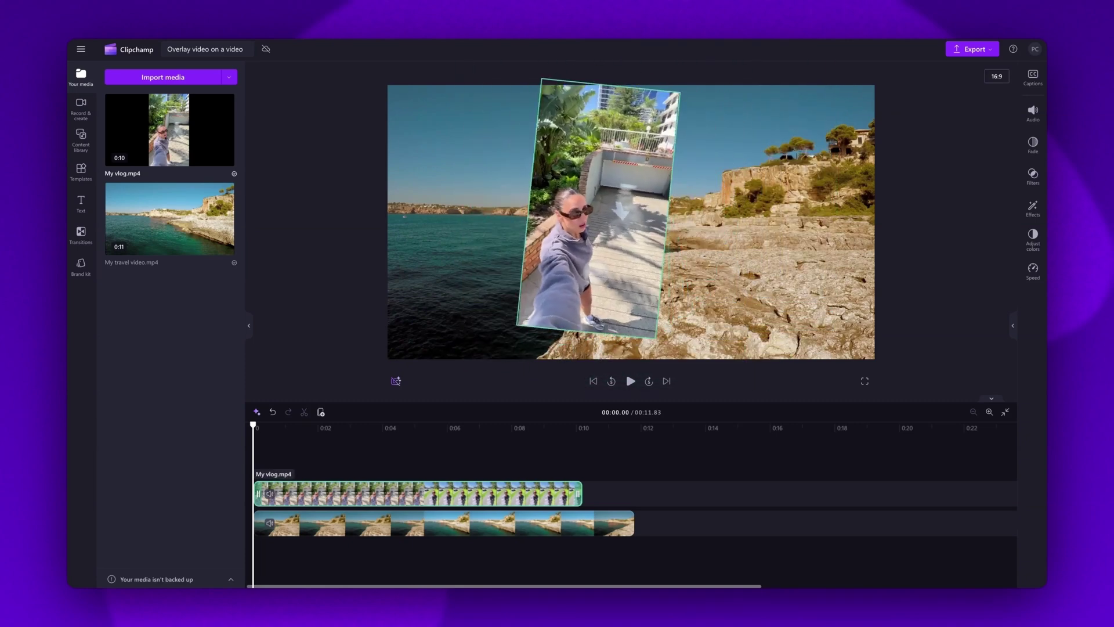
mouse_move(599, 209)
left_mouse_down()
mouse_move(484, 223)
mouse_move(503, 218)
left_mouse_up()
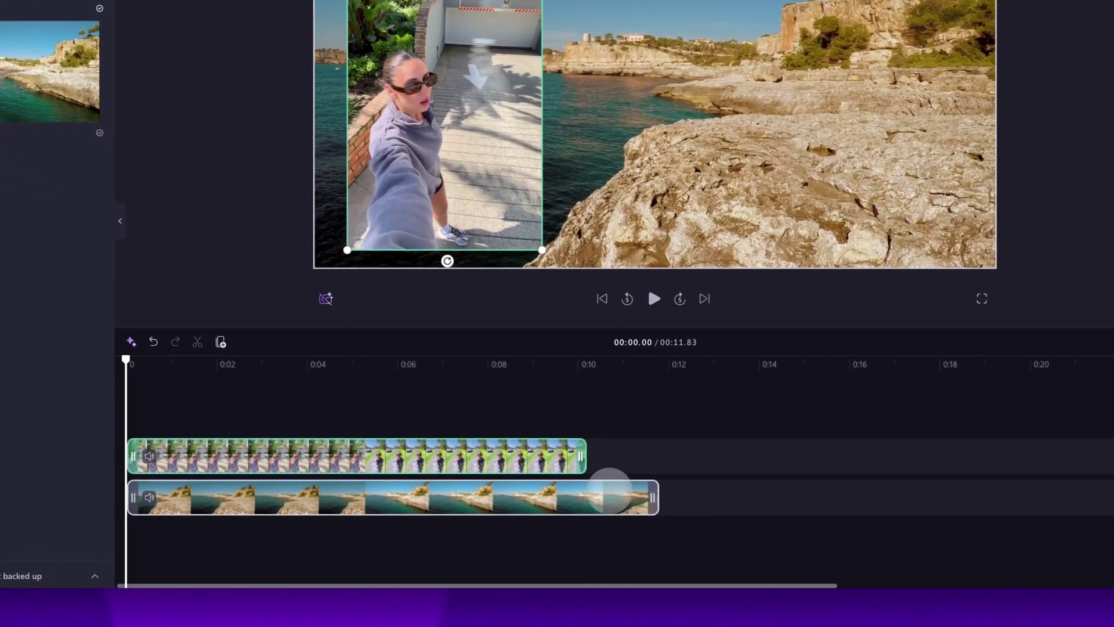
Step: Trim the travel clip to end with the vlog clip at 00:10.23, then preview playback
left_click(610, 496)
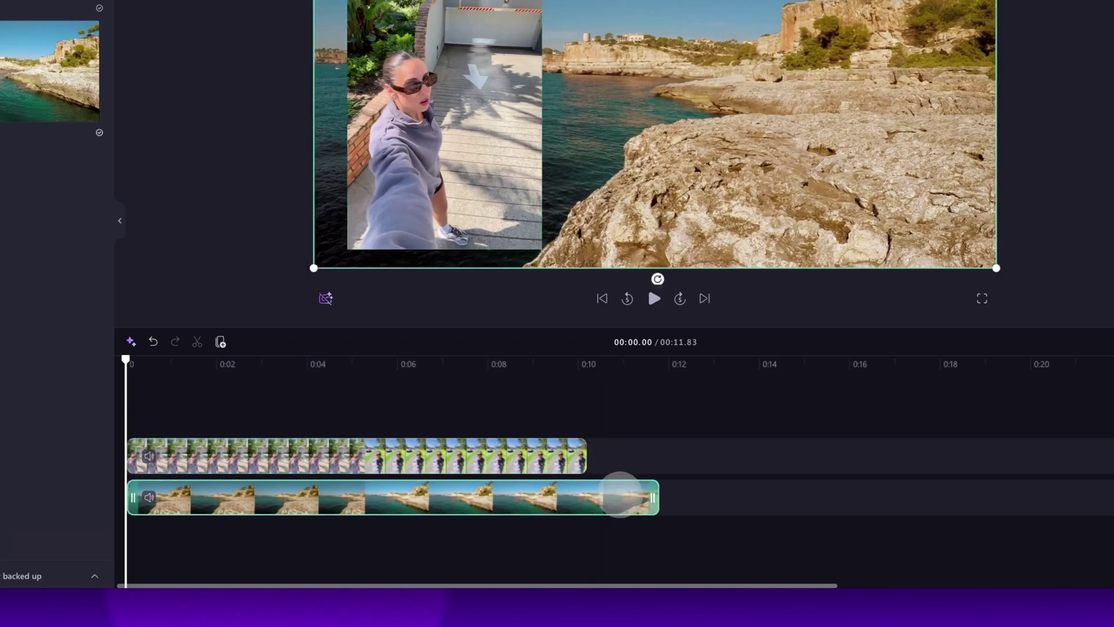
left_click_drag(651, 498, 589, 497)
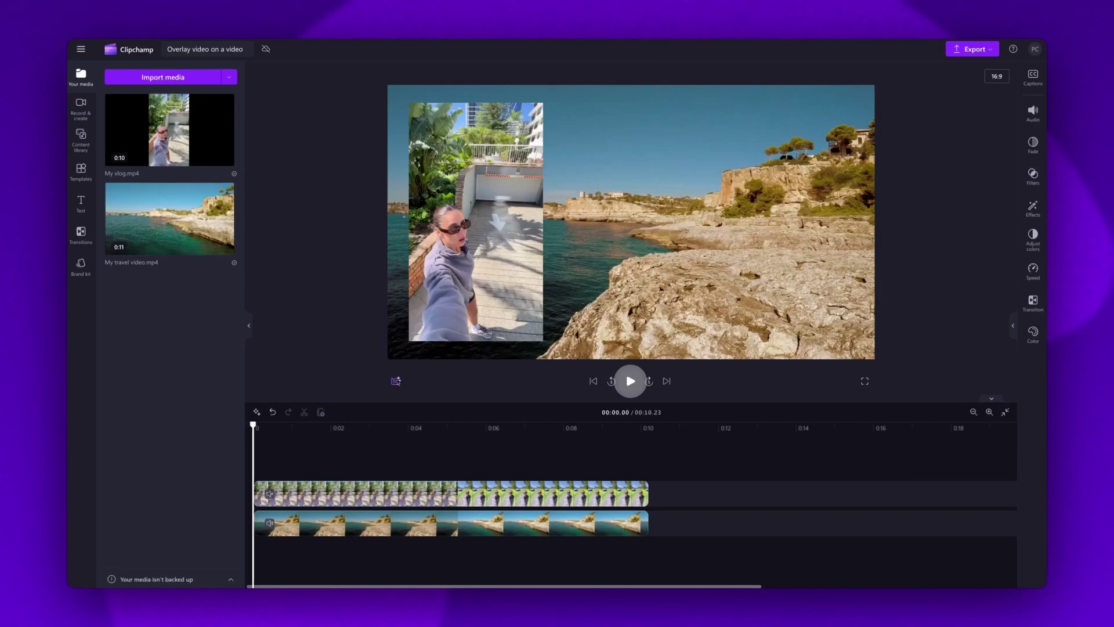
key("space")
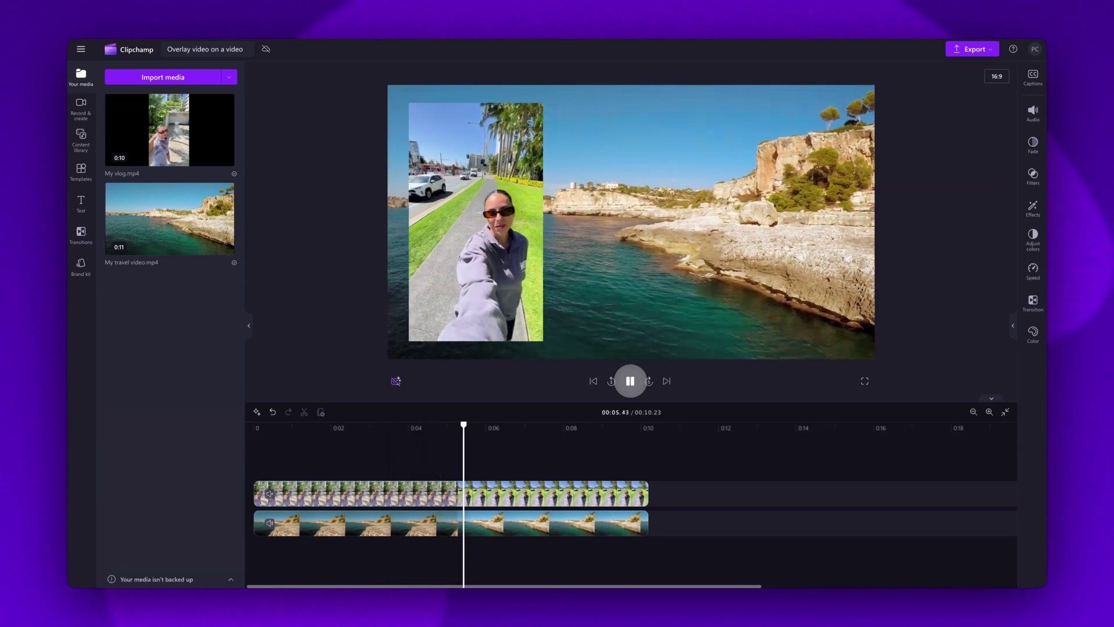
key("space")
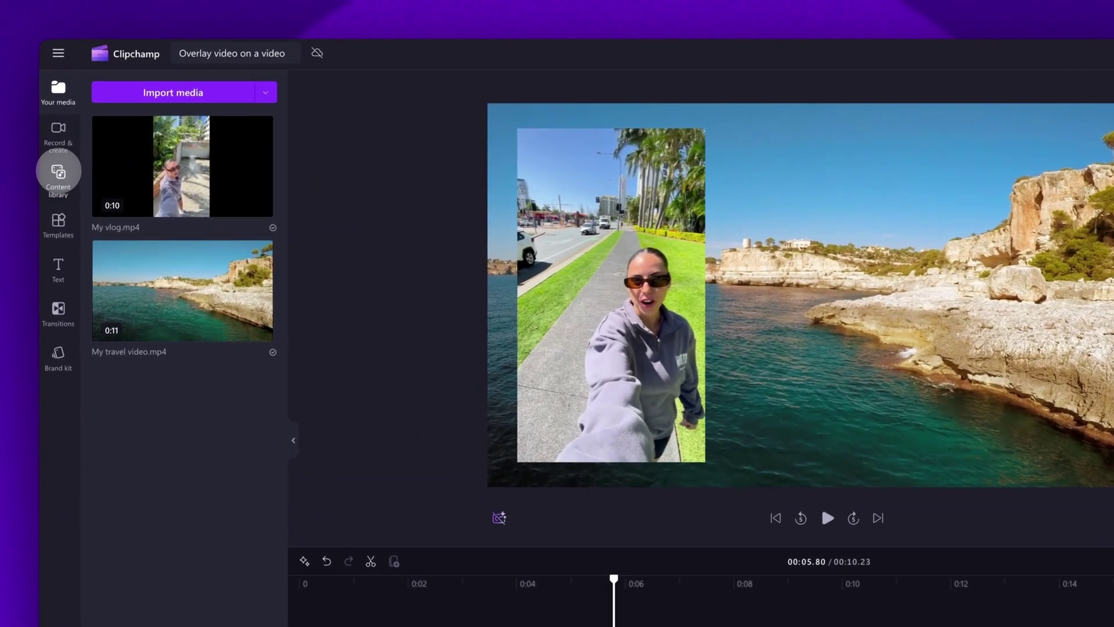
Step: Browse the content library's Visuals > Frames & borders to the Basic frames collection
left_click(59, 172)
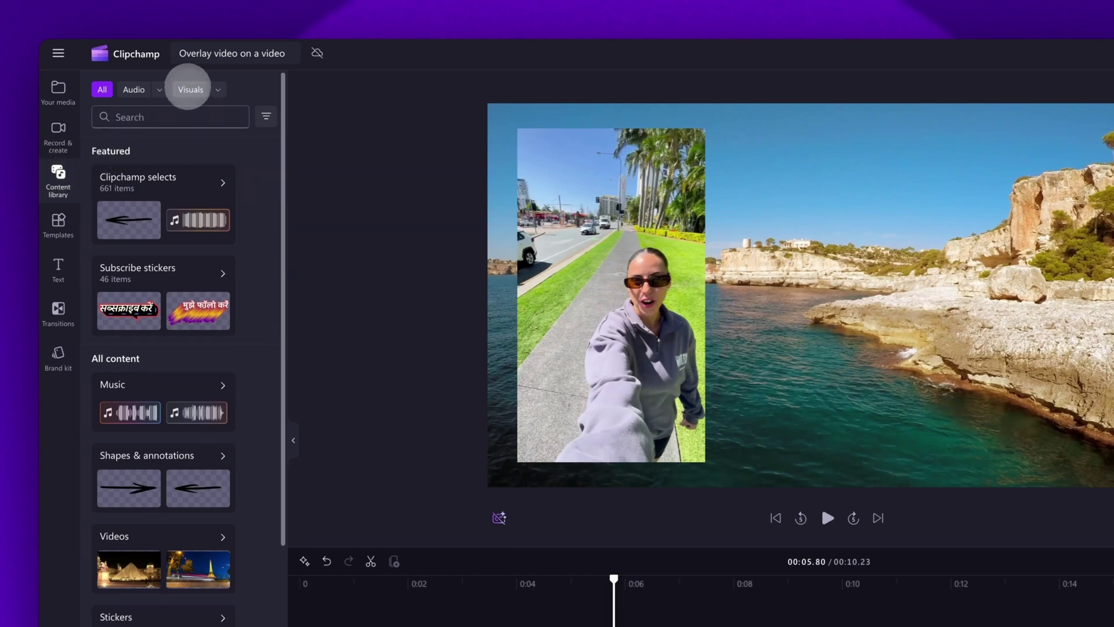
left_click(217, 90)
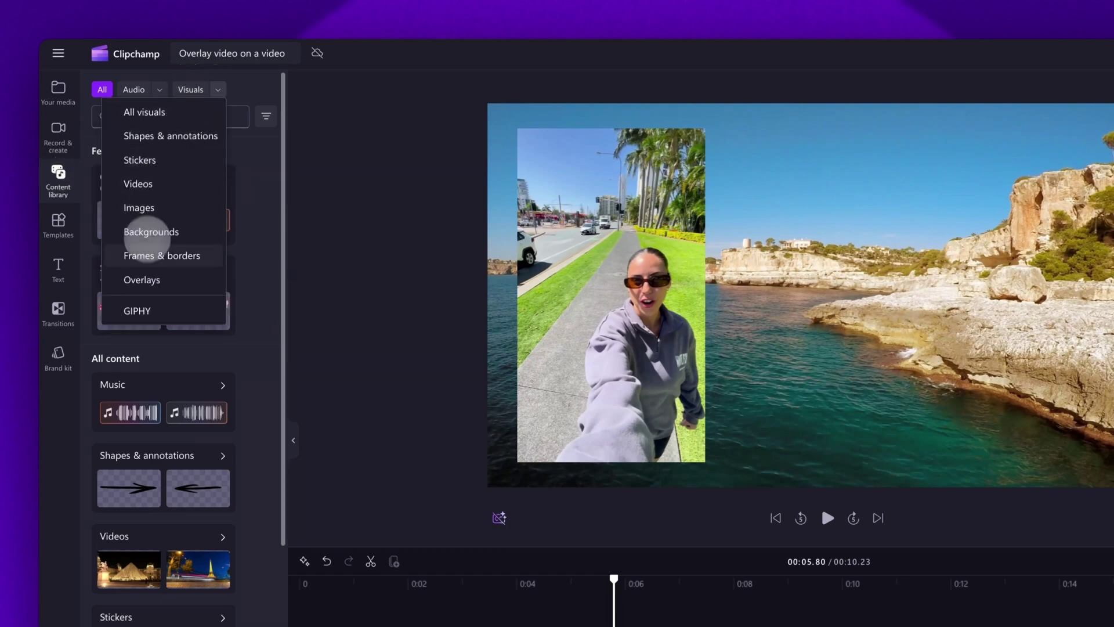
left_click(162, 255)
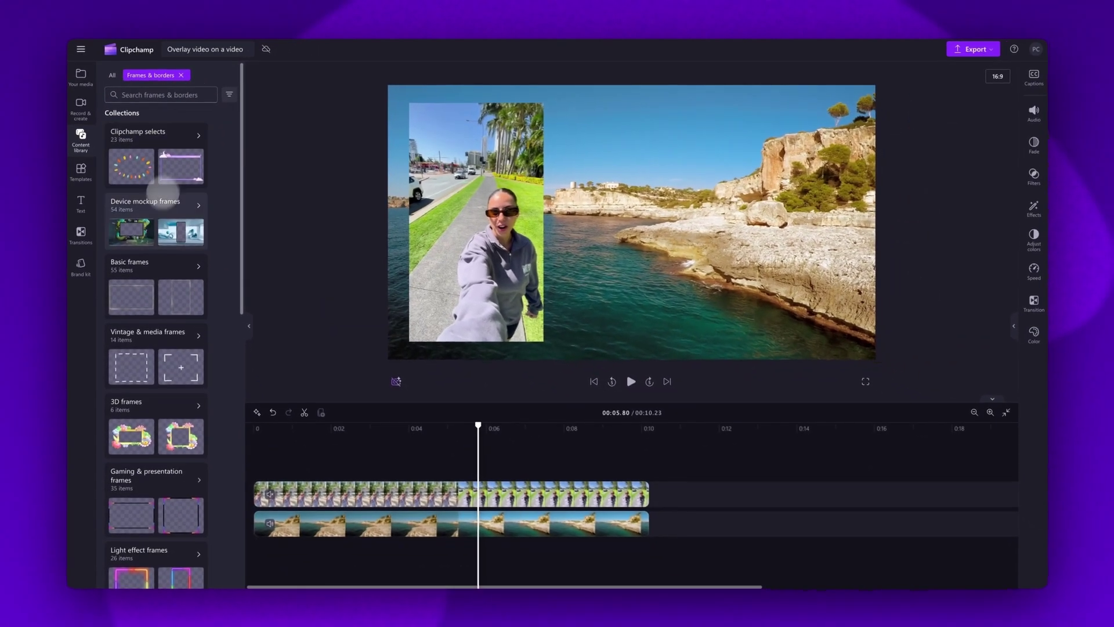
left_click(169, 277)
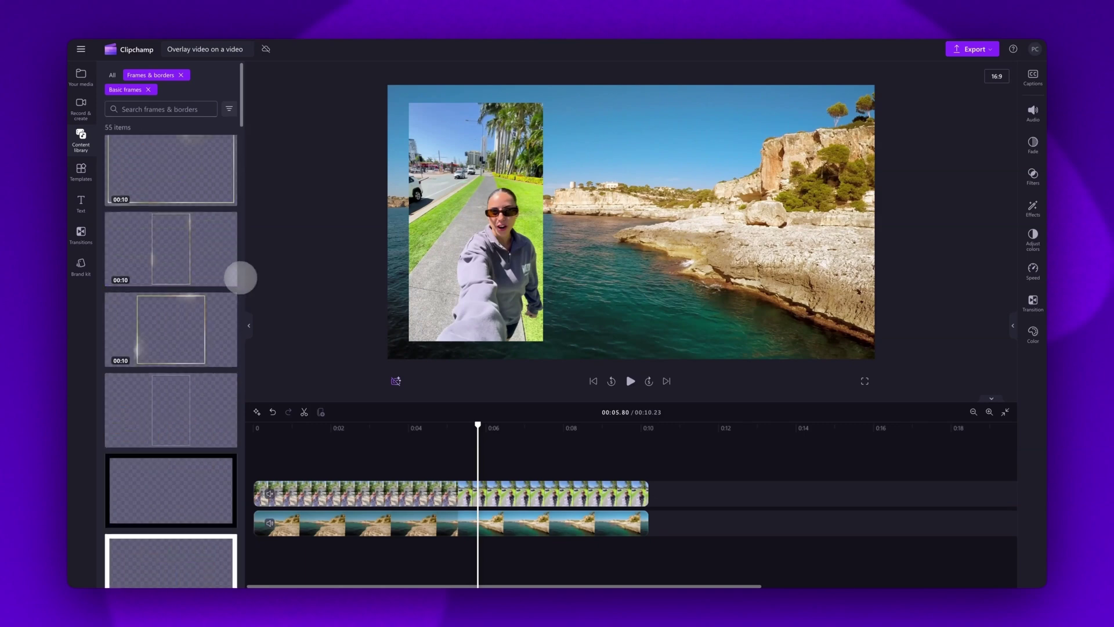
scroll(240, 277, "down", 5)
scroll(240, 277, "down", 5)
scroll(240, 277, "up", 5)
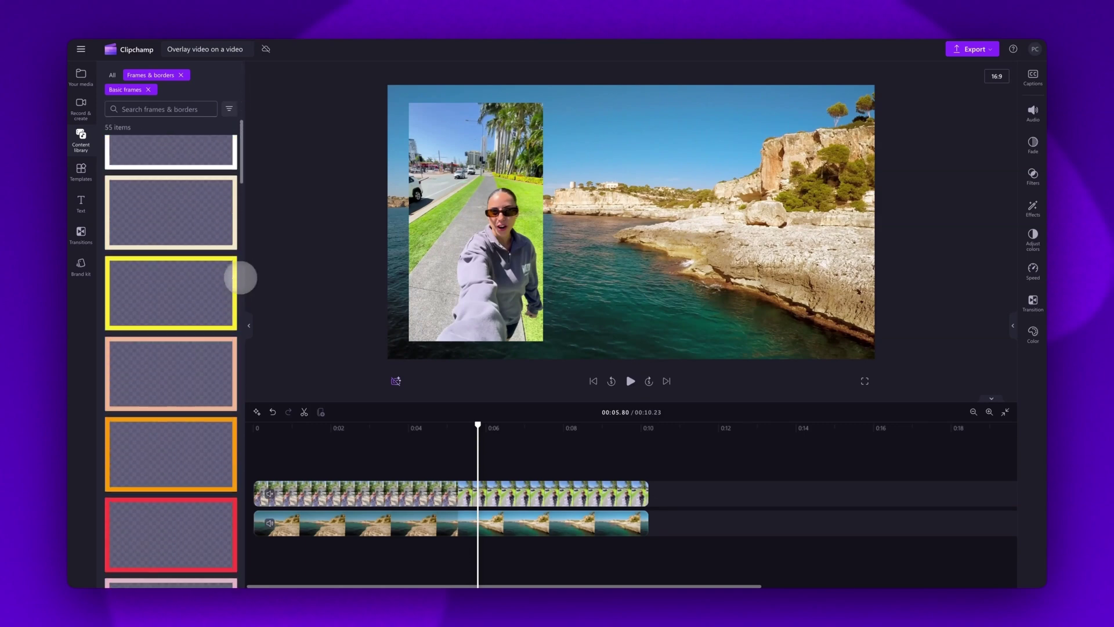
scroll(240, 277, "up", 3)
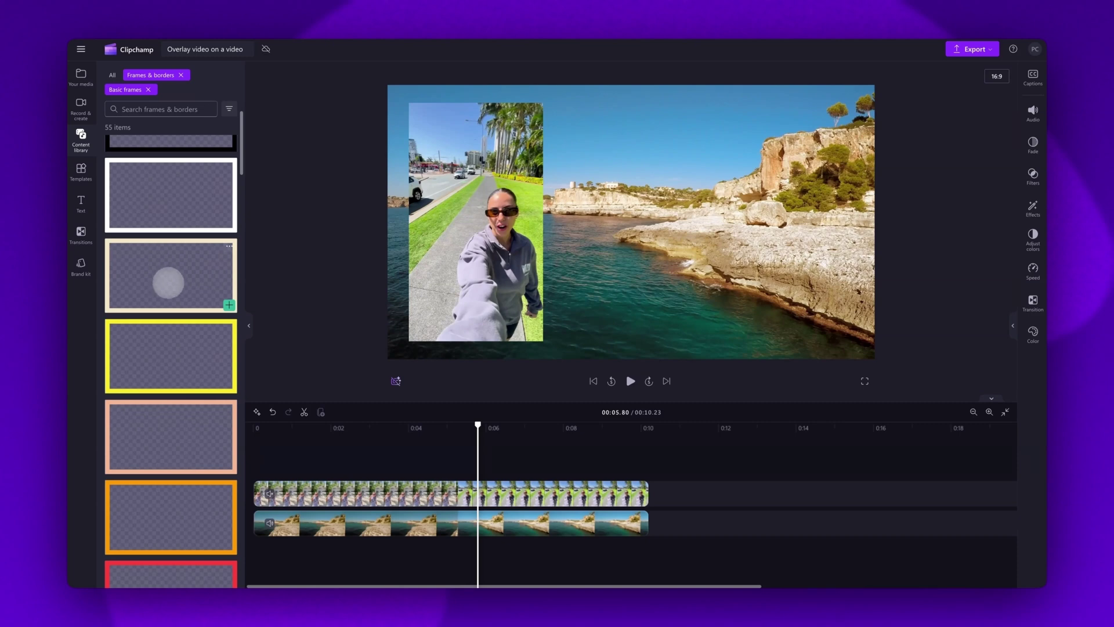
Step: Add the Pastel cream border above the video tracks, fit it around the vlog overlay, and replay from the start
left_click_drag(168, 281, 274, 466)
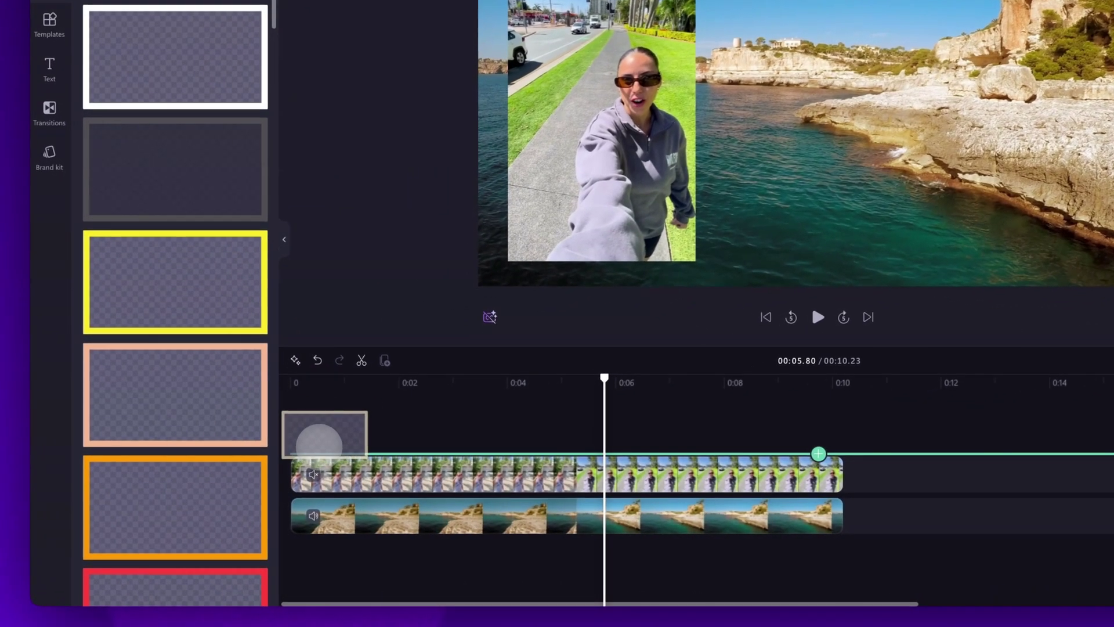
left_click_drag(325, 433, 325, 436)
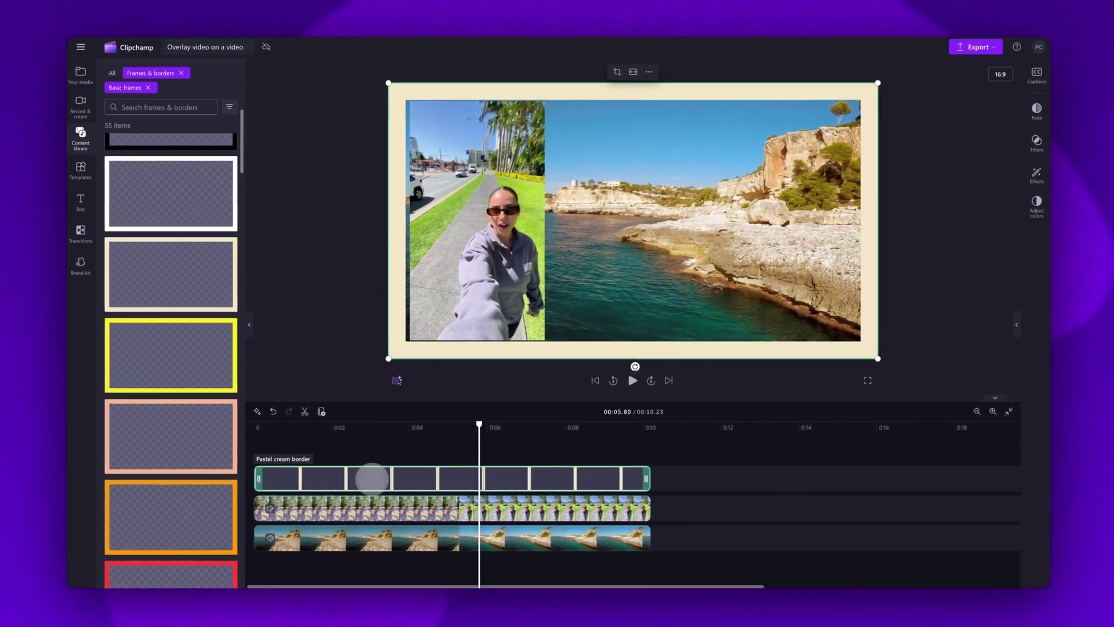
left_click_drag(875, 85, 561, 300)
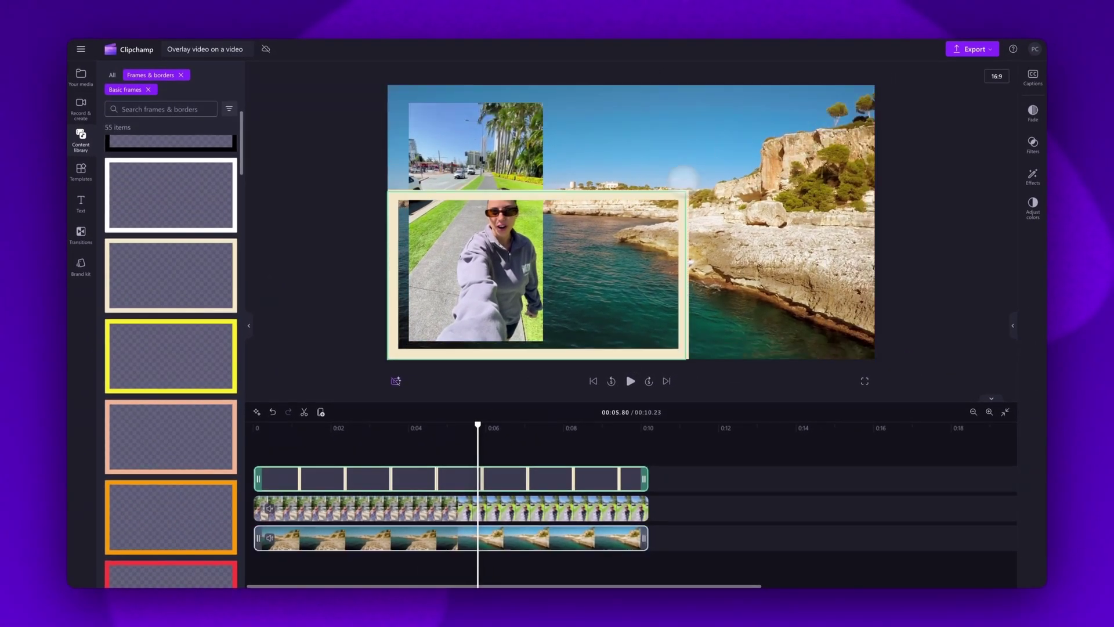
left_click_drag(505, 261, 474, 223)
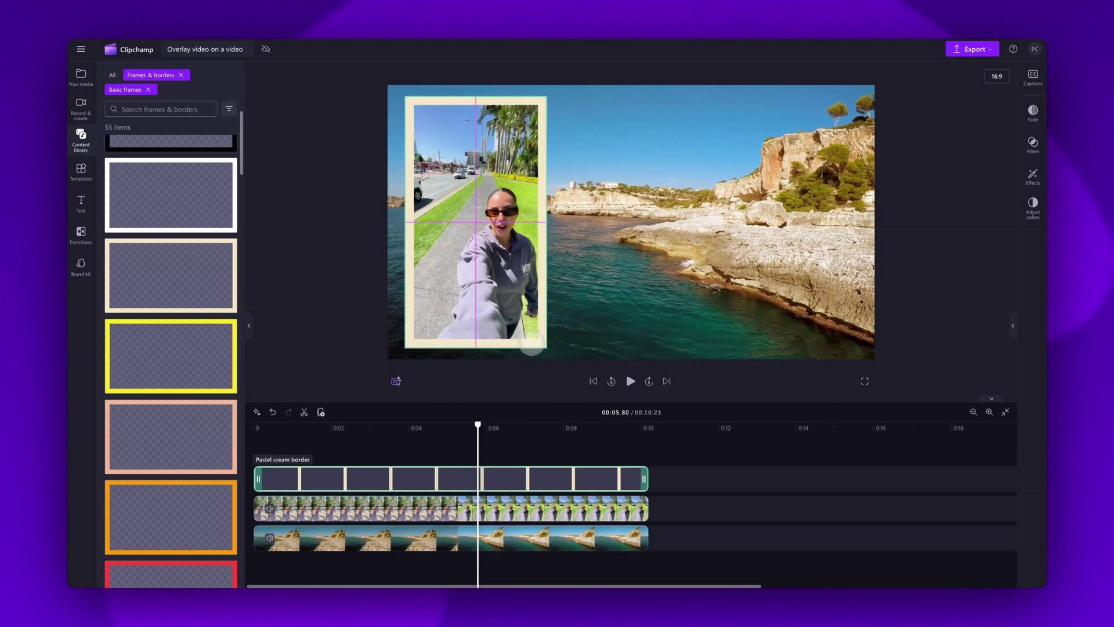
left_click(593, 380)
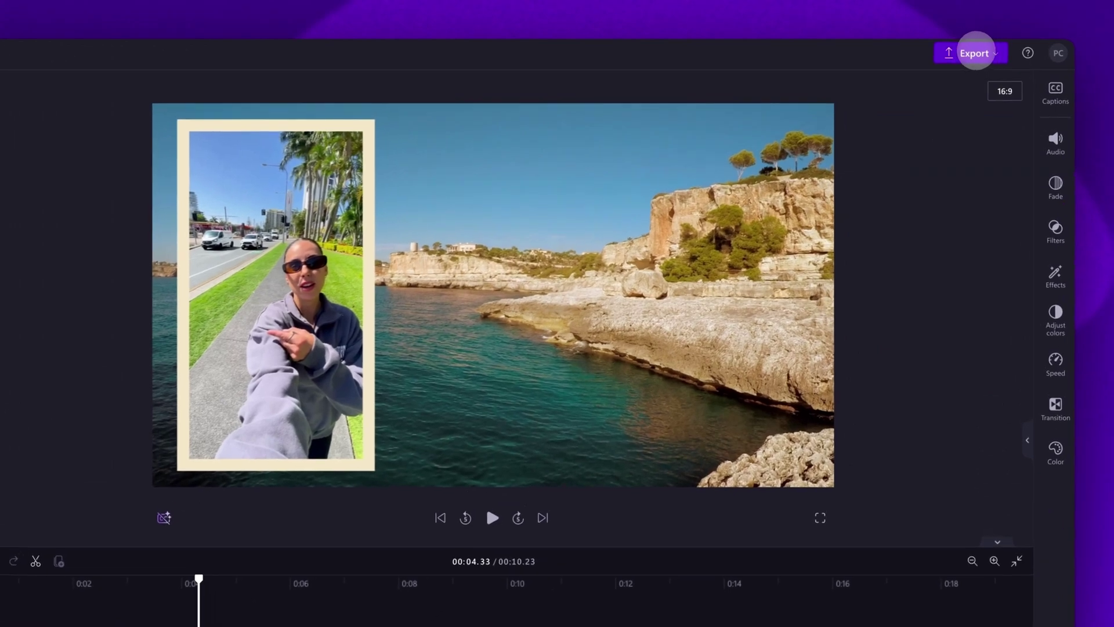
Step: Export the video at 1080p quality
left_click(973, 53)
left_click(895, 183)
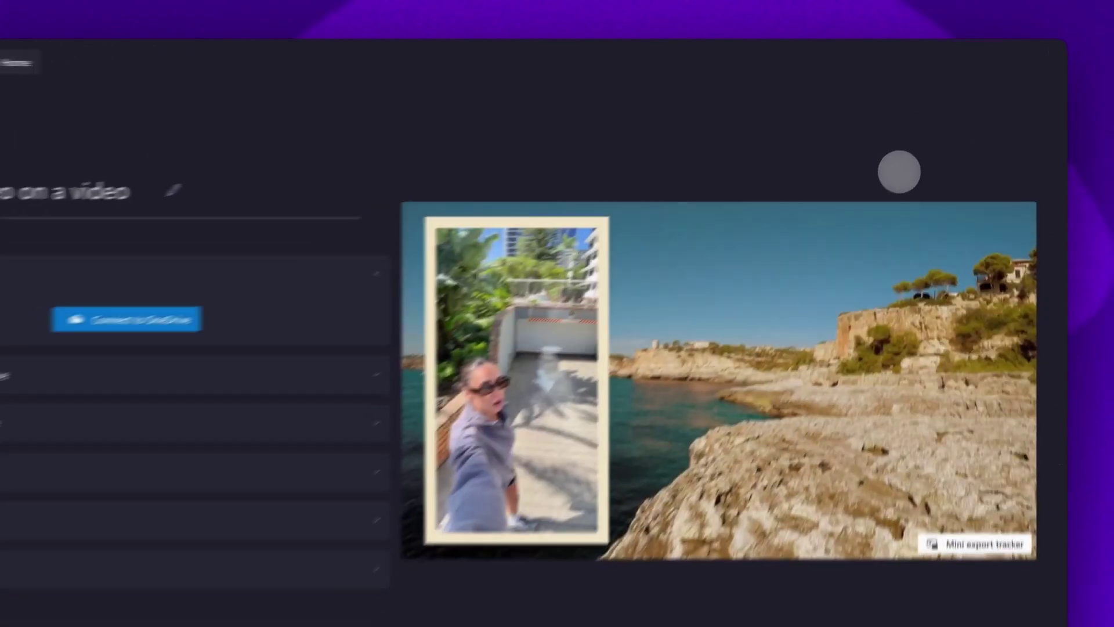